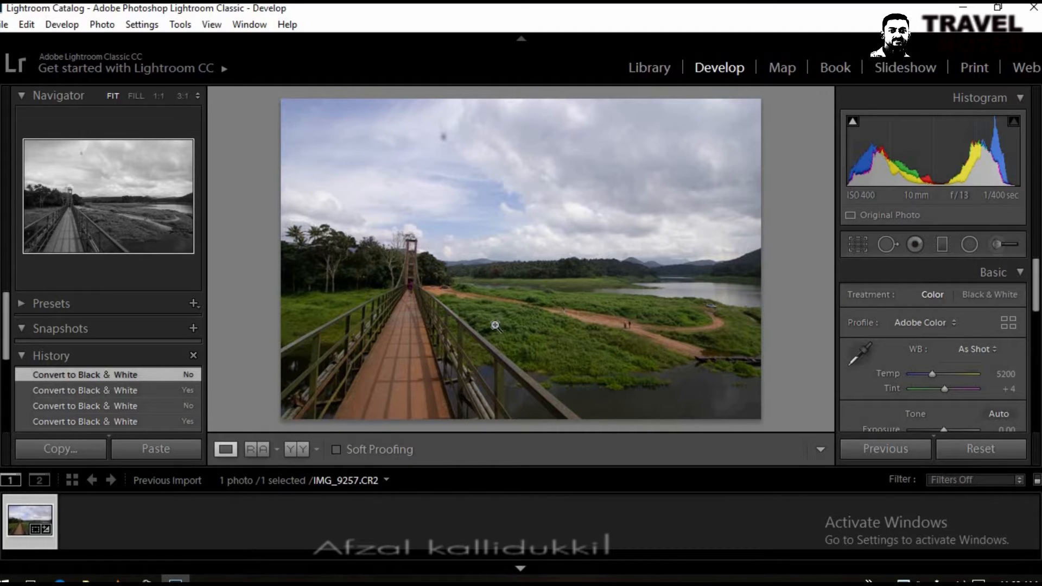
Step: Hide the navigator and history column and the filmstrip to enlarge the photo area
left_click(1, 285)
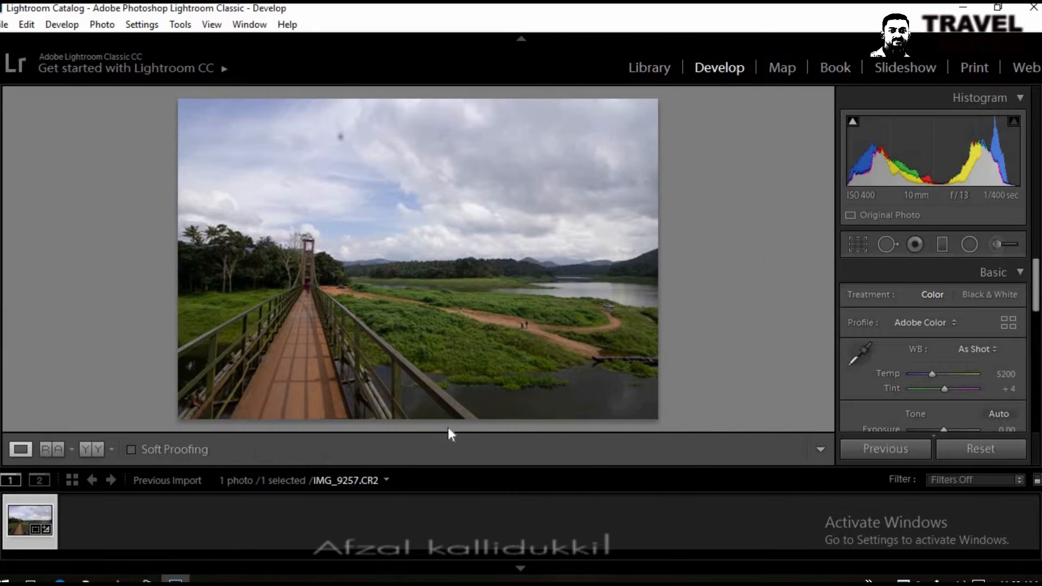
left_click(523, 567)
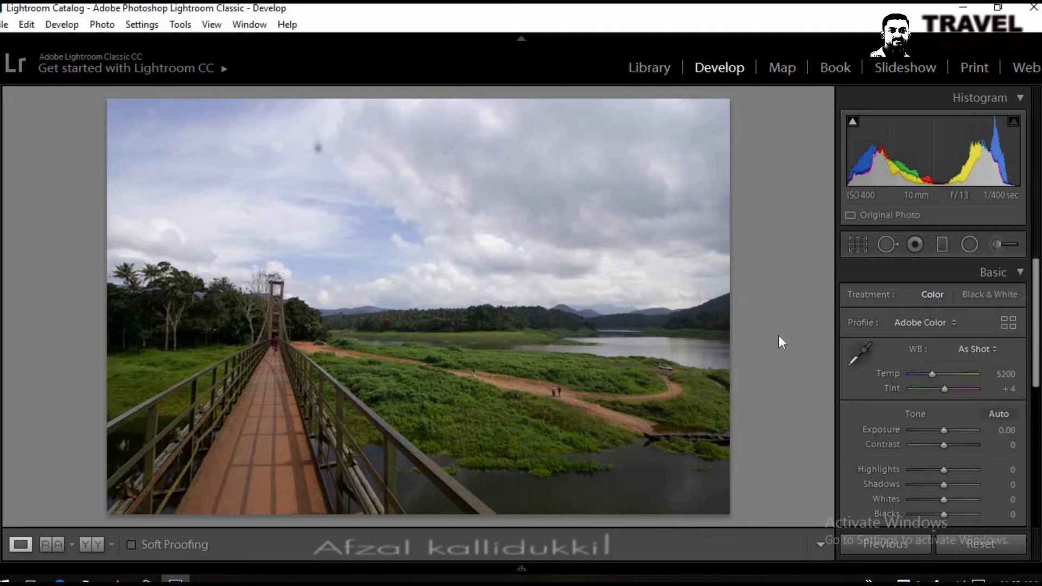
Step: Straighten the bridge photo along the horizon to an angle of 1.24 with Crop & Straighten and apply the crop
left_click(859, 240)
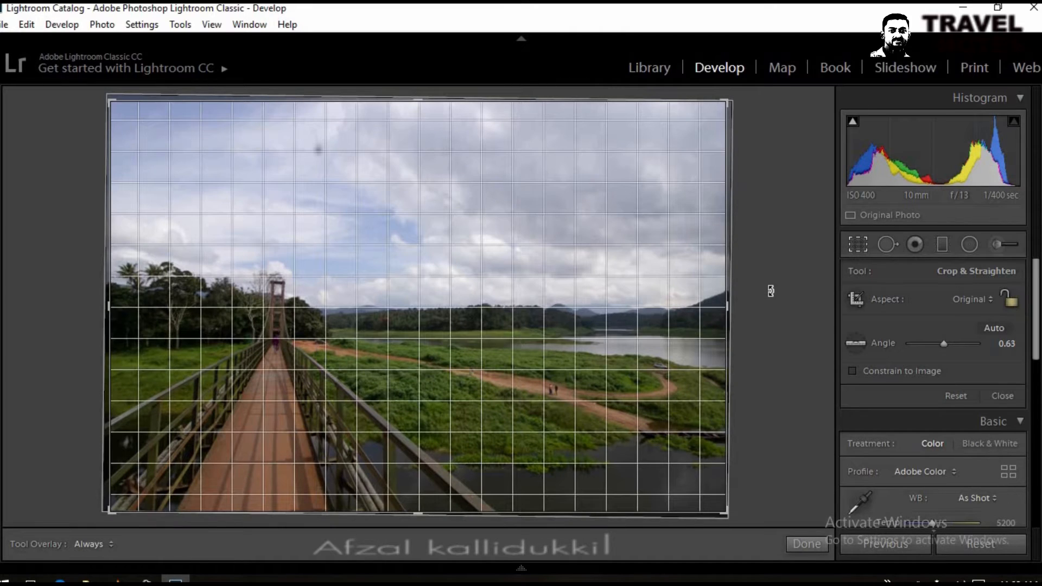
left_click_drag(770, 291, 770, 293)
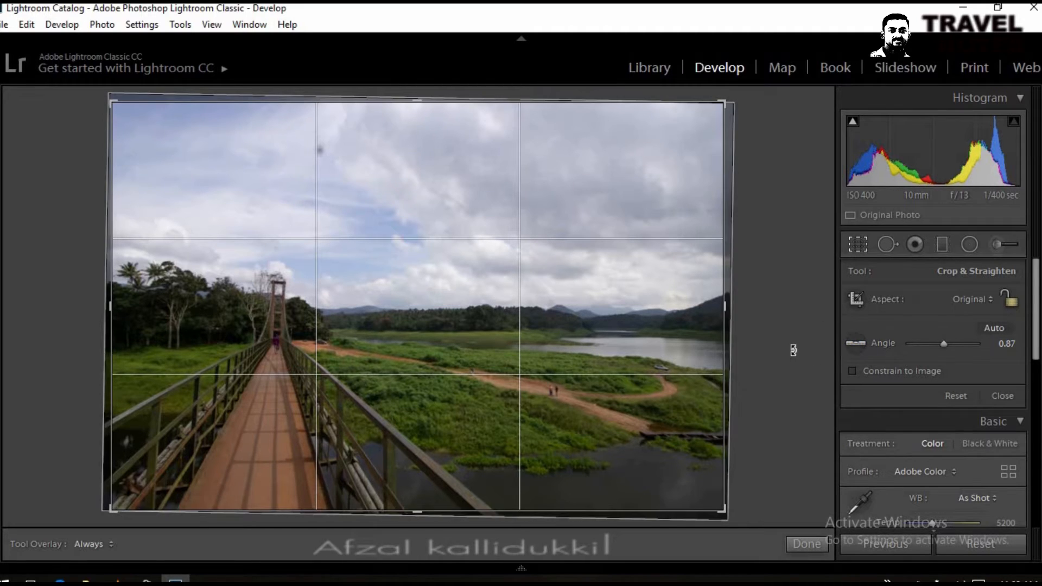
left_click(855, 344)
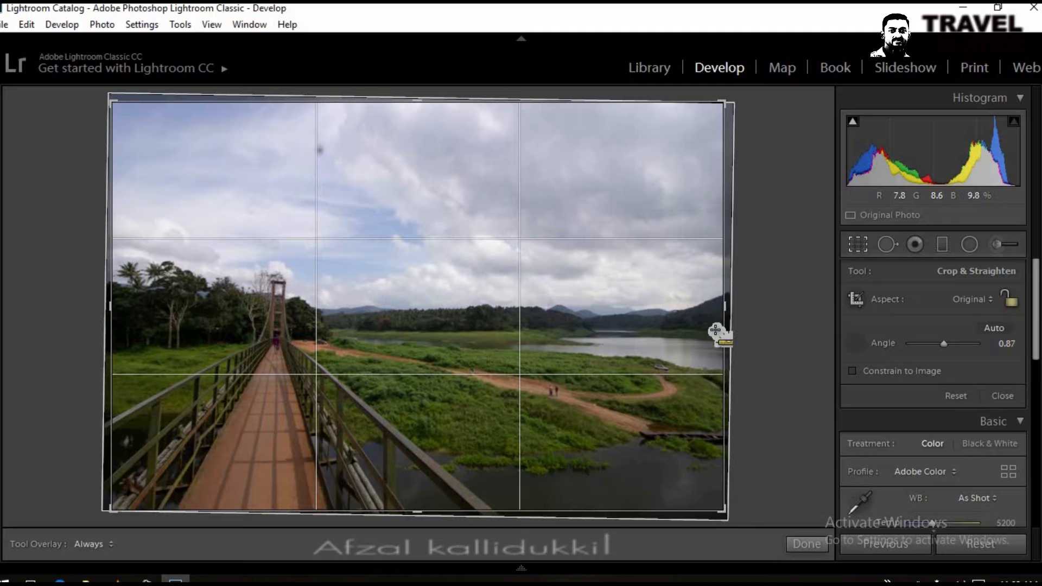
left_click_drag(719, 332, 101, 336)
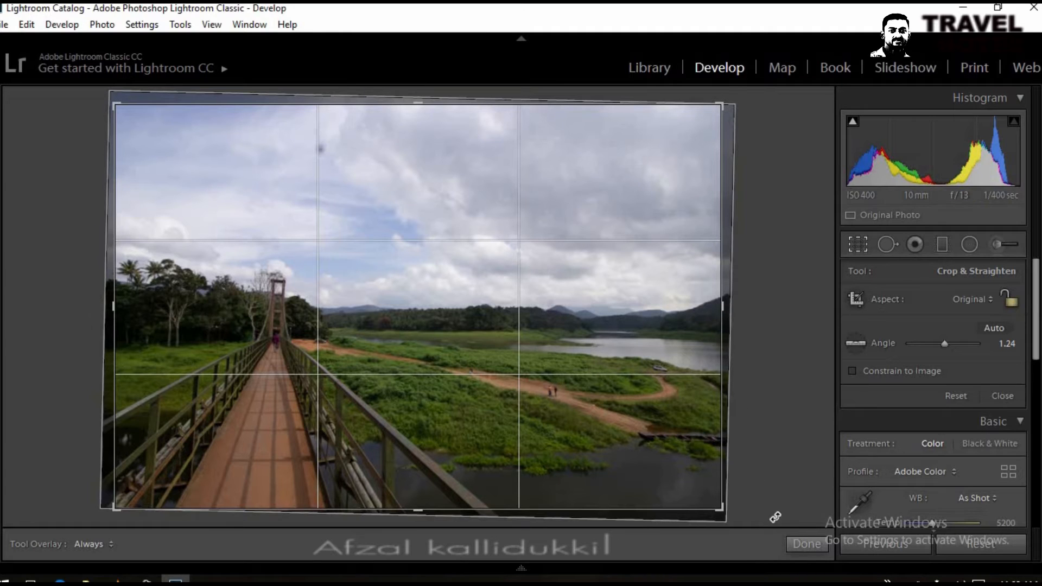
left_click(796, 533)
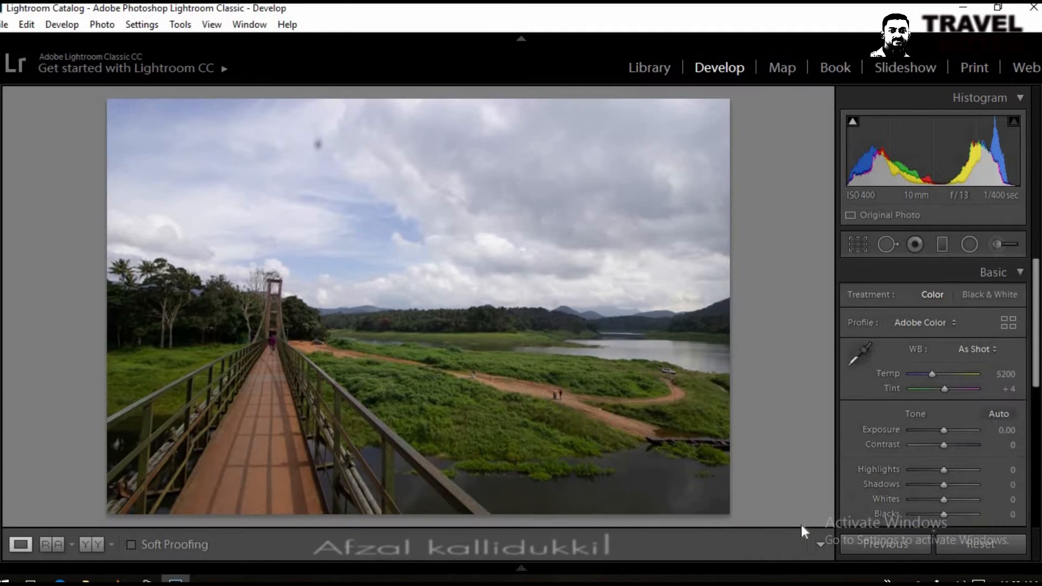
Step: Switch the photo's treatment from Color to Black & White
left_click(923, 274)
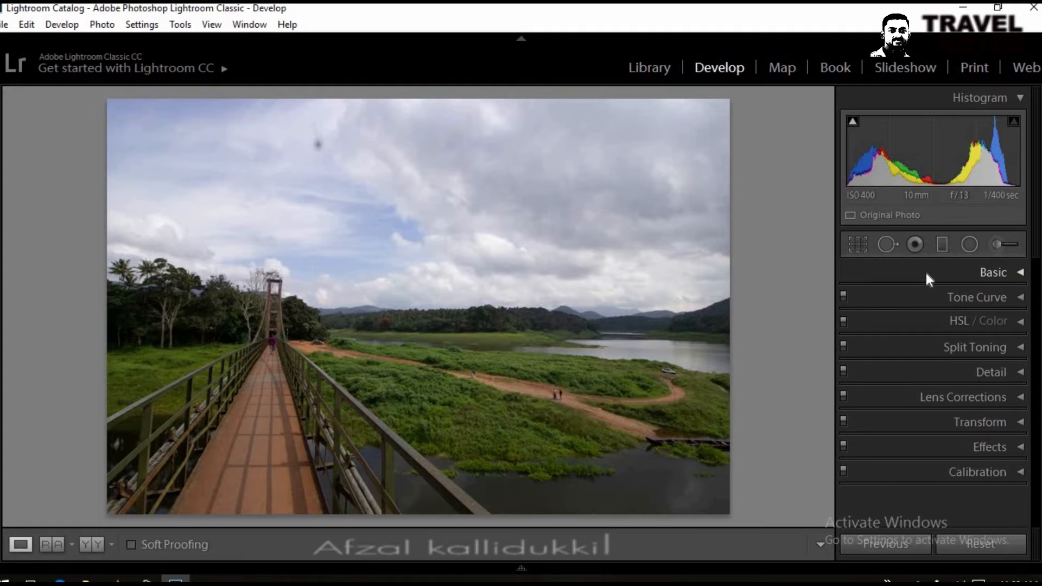
left_click(926, 272)
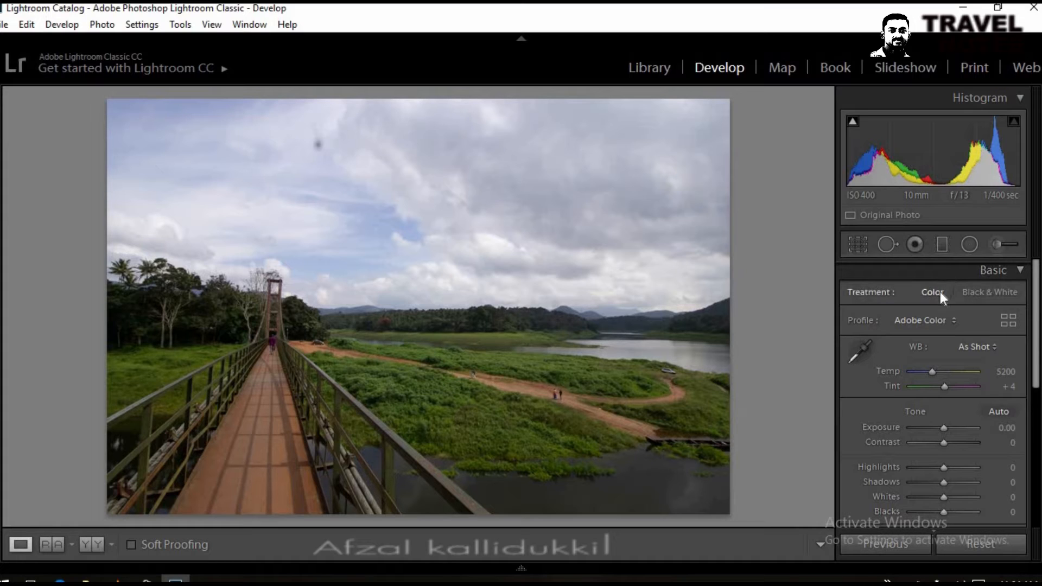
left_click(985, 290)
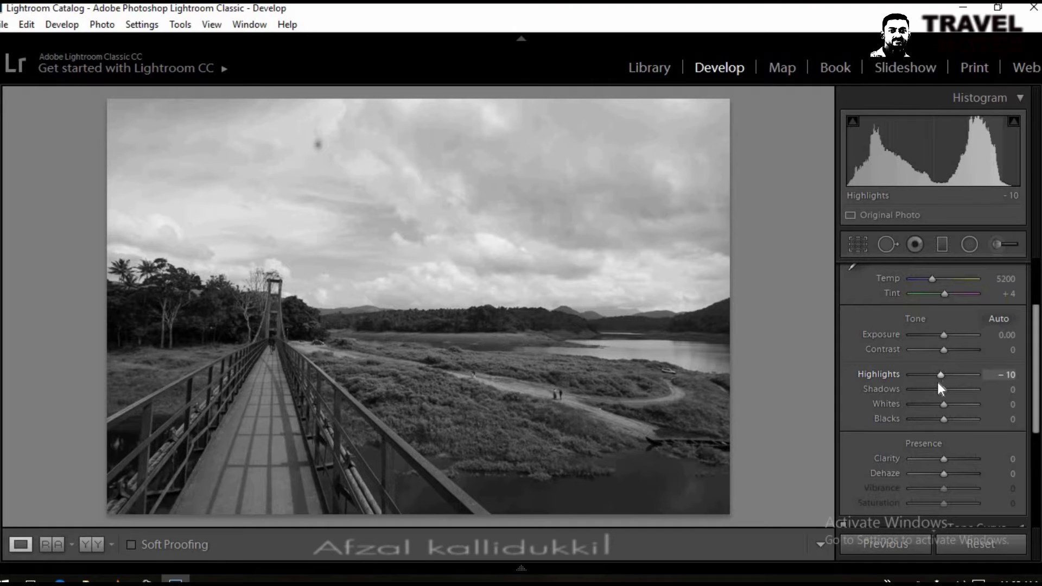
Step: Set the Highlights to −60 and the Shadows to +55
left_click_drag(940, 375, 924, 375)
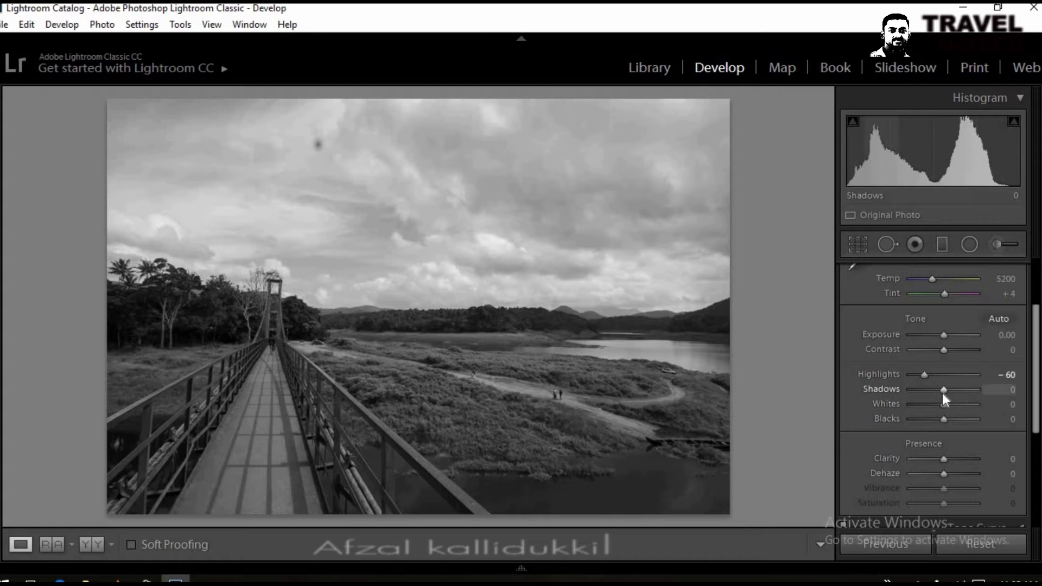
left_click_drag(944, 393, 959, 392)
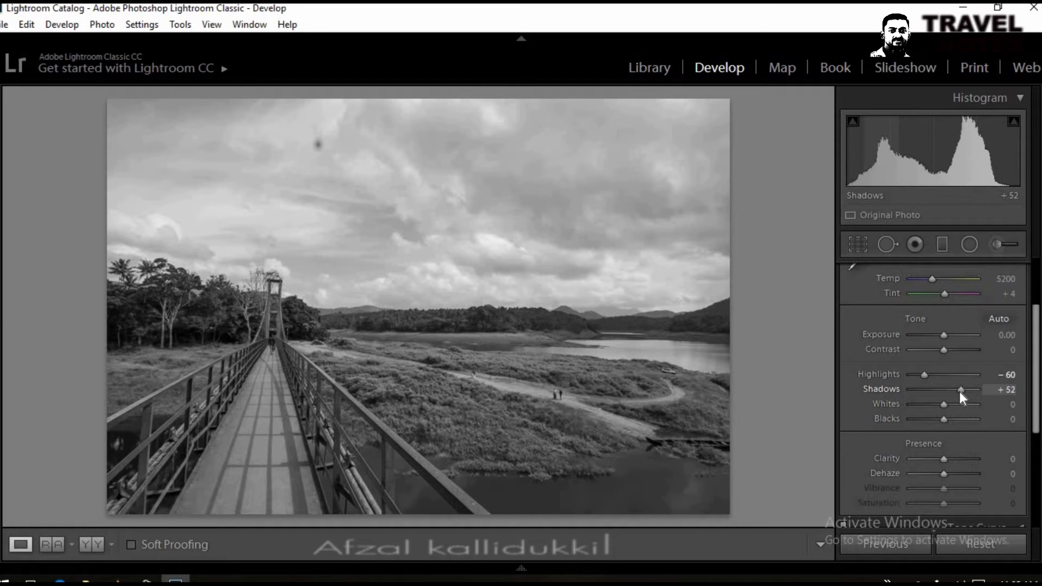
left_click_drag(959, 392, 960, 392)
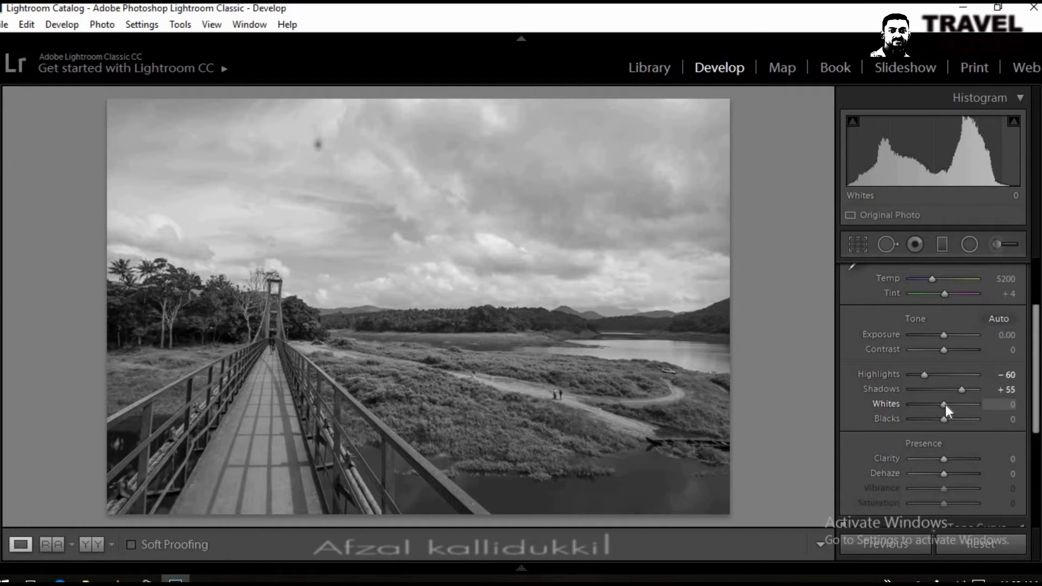
Step: Set the Whites to +43 and the Blacks to −50, using the clipping preview as a guide
left_click(945, 405, "alt")
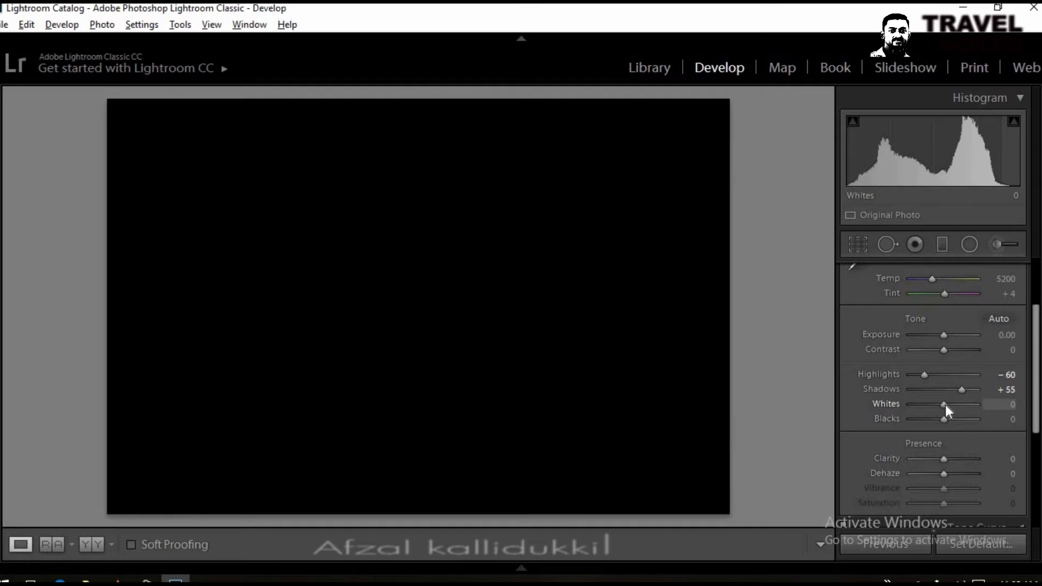
left_click_drag(945, 405, 960, 410)
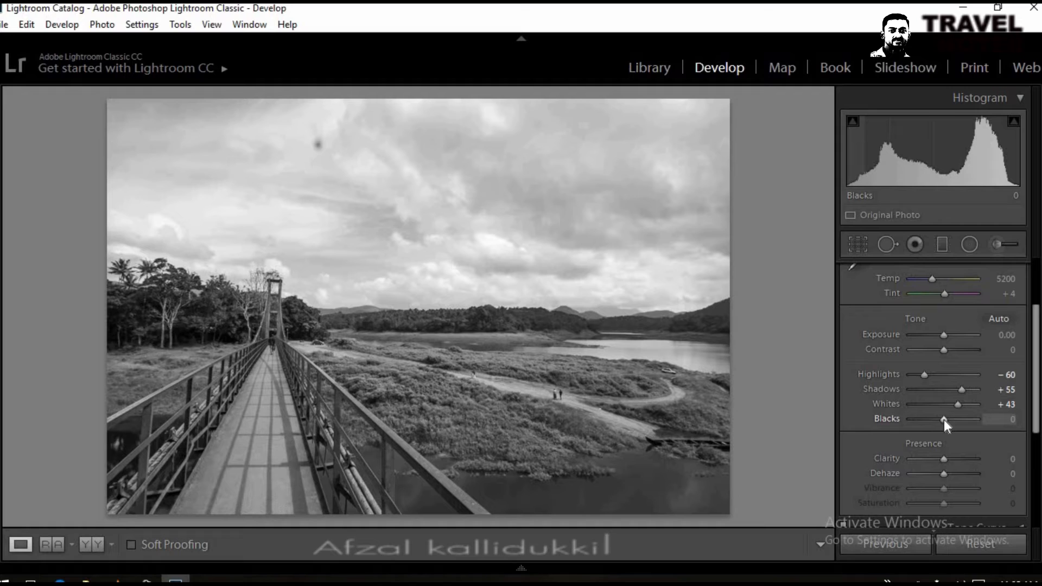
left_click_drag(944, 419, 927, 427)
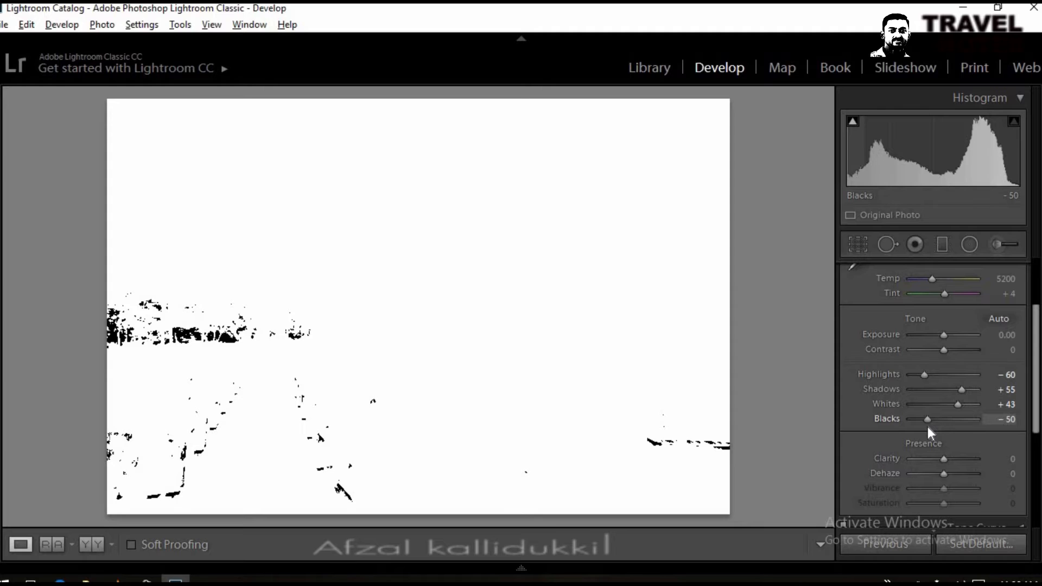
left_click_drag(926, 426, 927, 427)
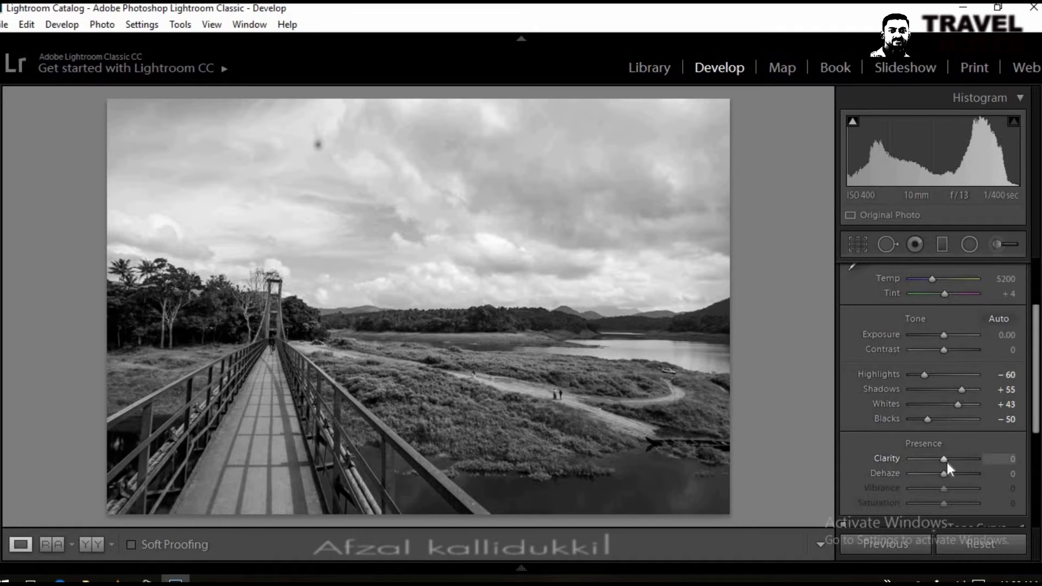
Step: Set the Clarity to +10 and the Contrast to +7, and collapse the Basic adjustments
left_click_drag(944, 457, 947, 464)
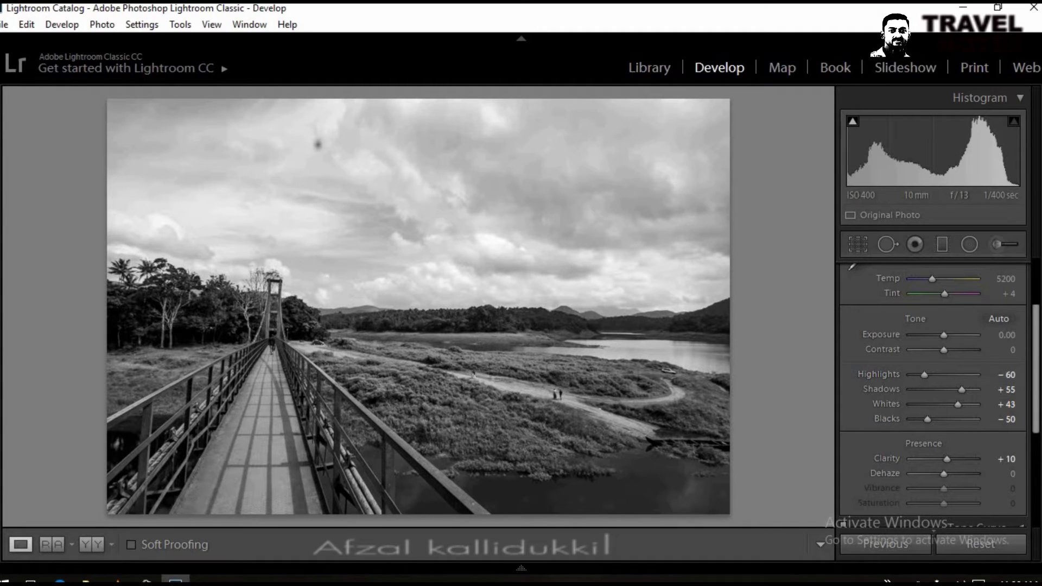
scroll(884, 440, "down", 2)
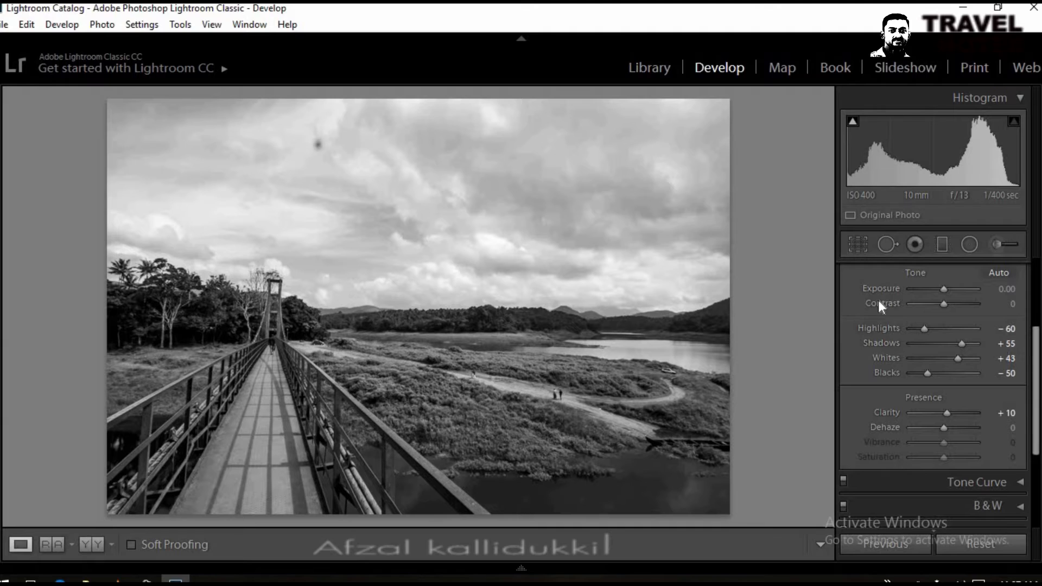
left_click_drag(943, 302, 946, 302)
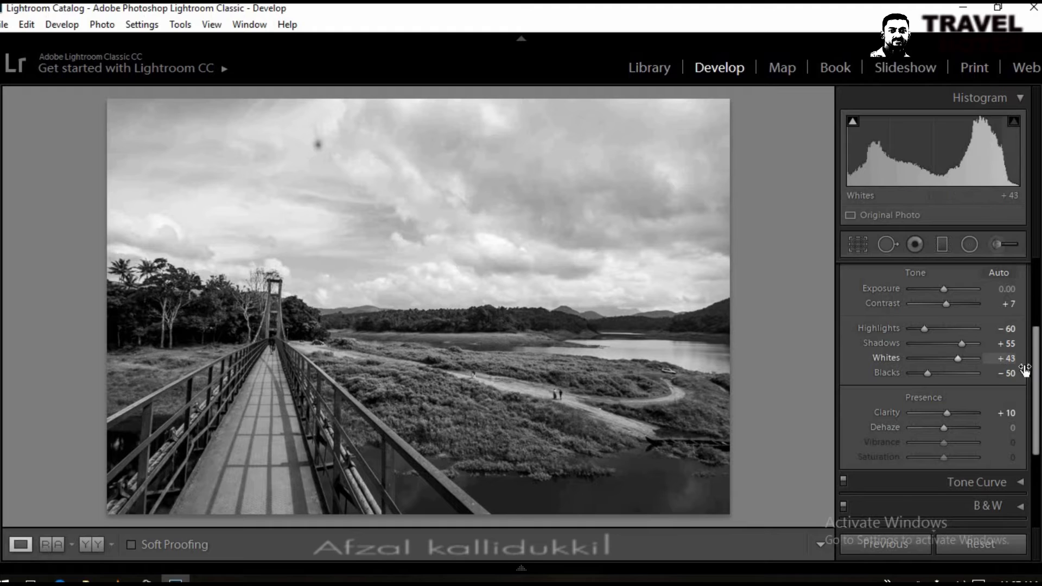
left_click_drag(1037, 376, 1038, 315)
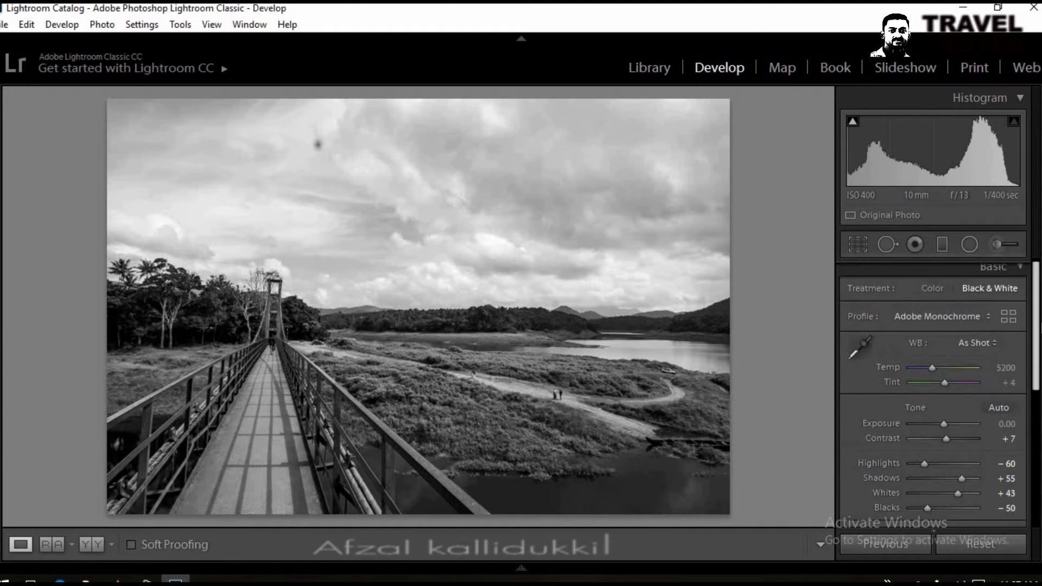
left_click(940, 271)
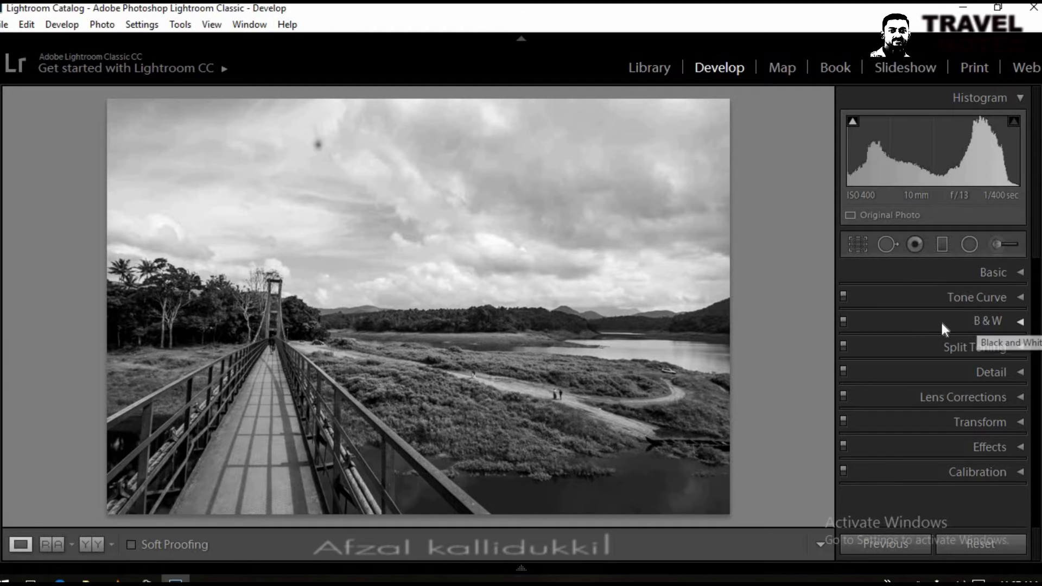
Step: In the Black & White Mix, darken Blue to −47 and Green to −20
left_click(903, 323)
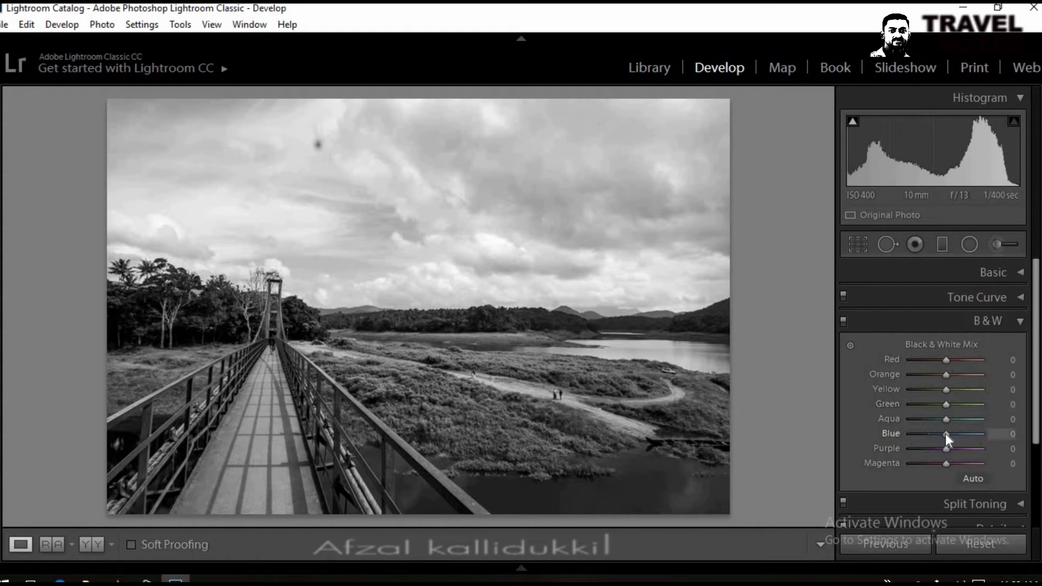
left_click_drag(946, 434, 926, 432)
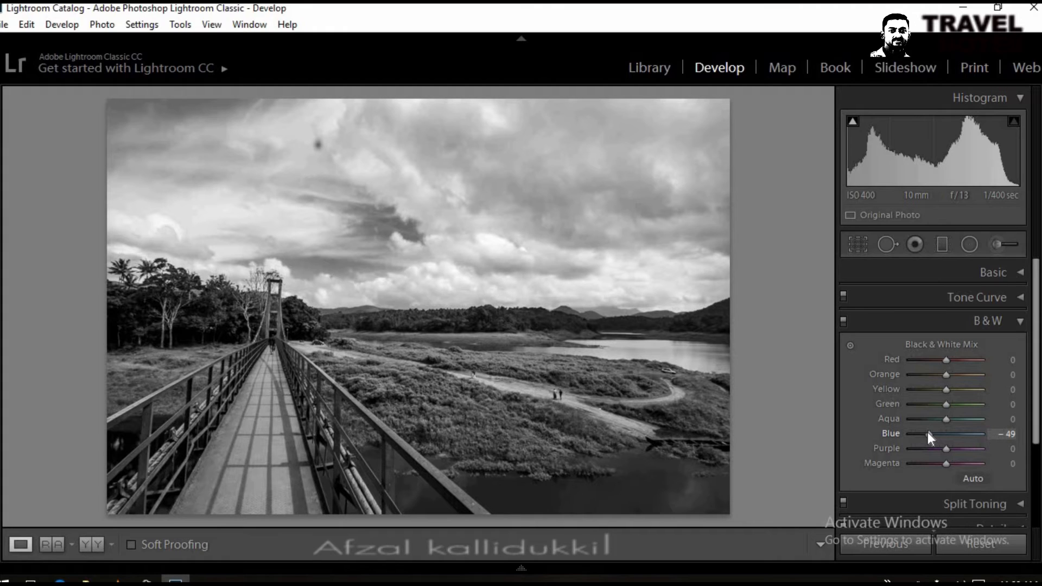
left_click_drag(926, 432, 928, 432)
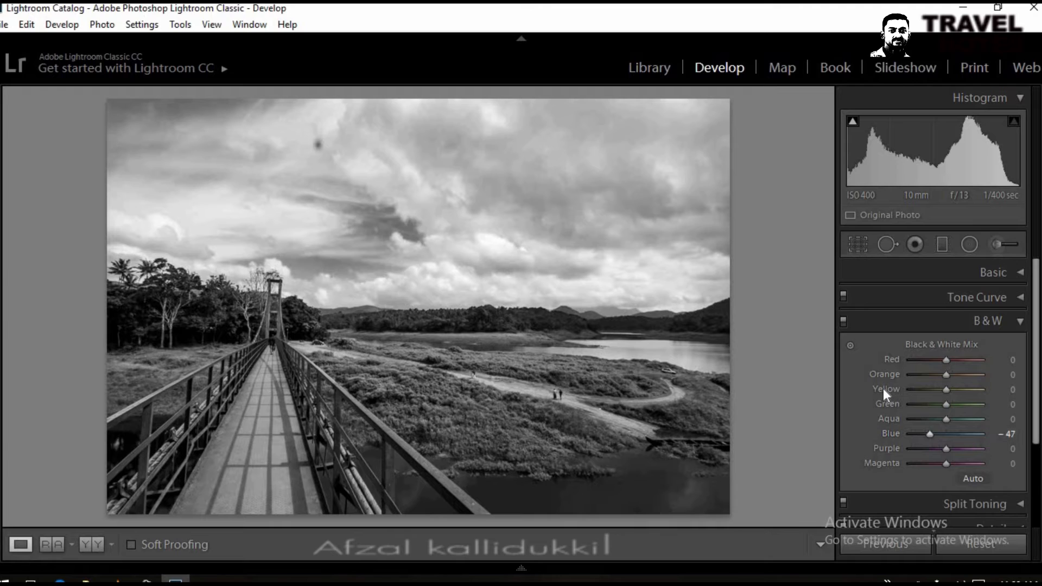
left_click_drag(948, 403, 939, 405)
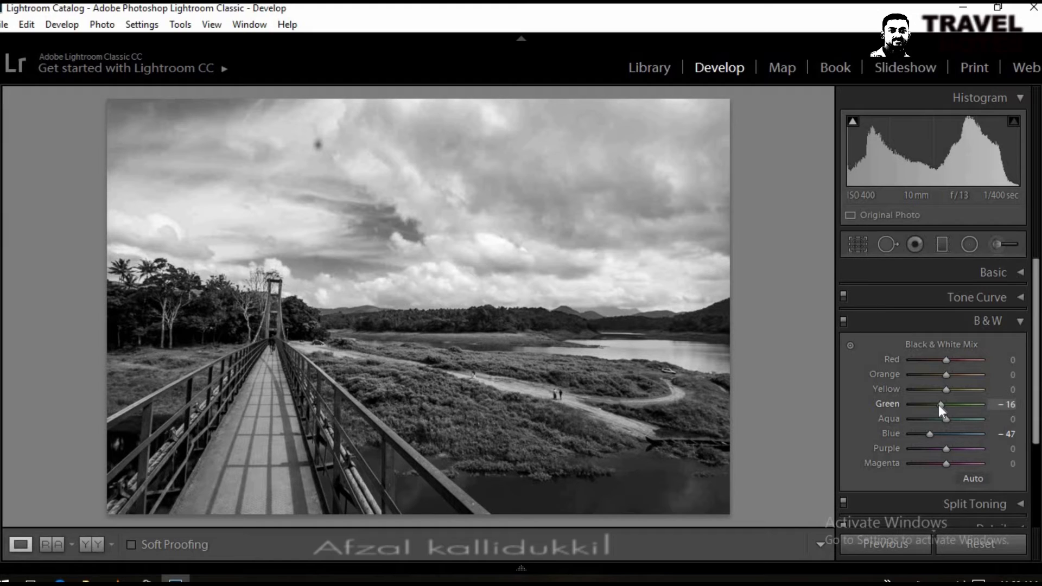
left_click_drag(939, 405, 937, 405)
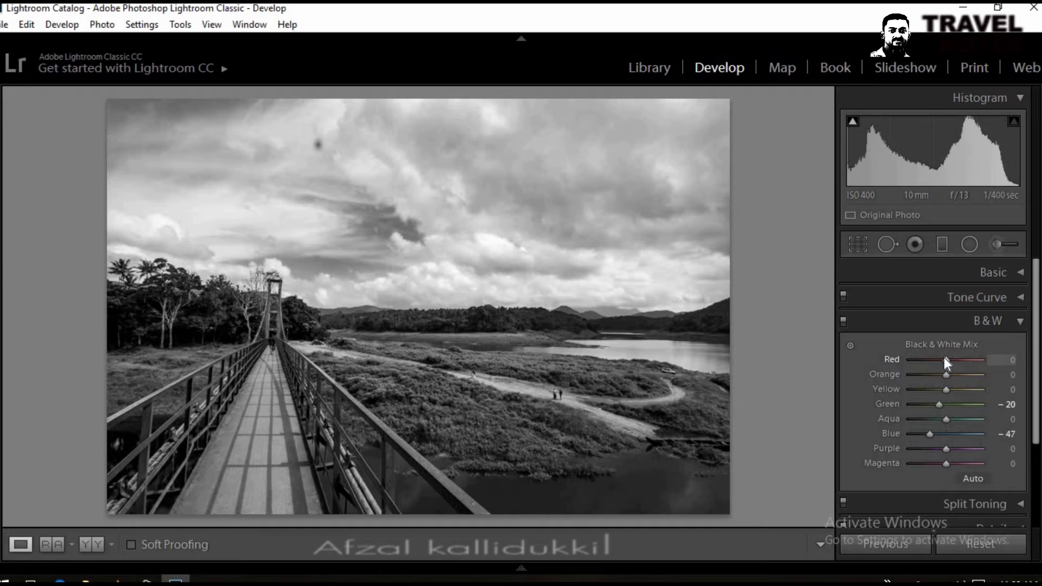
Step: Lower the Red level in the Black & White Mix slightly and collapse the mix settings
left_click_drag(944, 358, 933, 363)
left_click_drag(929, 368, 934, 368)
left_click(1021, 322)
Step: Turn on Remove Chromatic Aberration and Enable Profile Corrections in the lens corrections
left_click(888, 399)
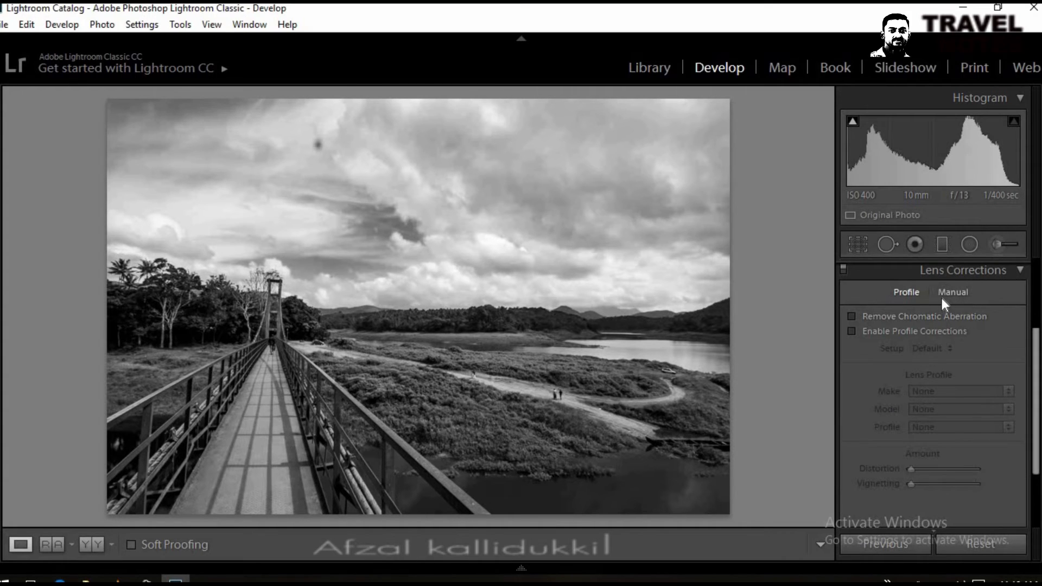
left_click(953, 293)
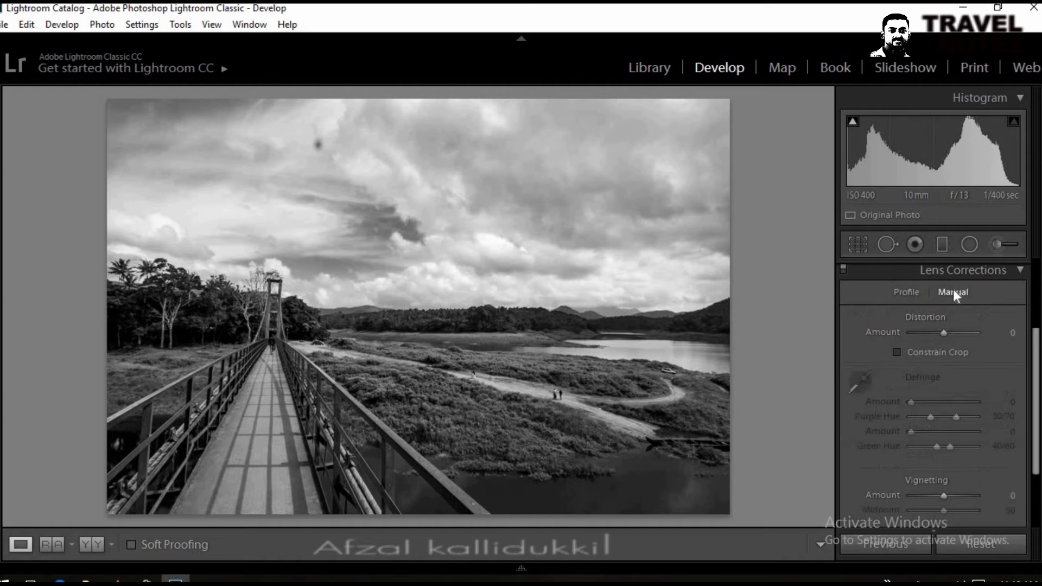
left_click(908, 289)
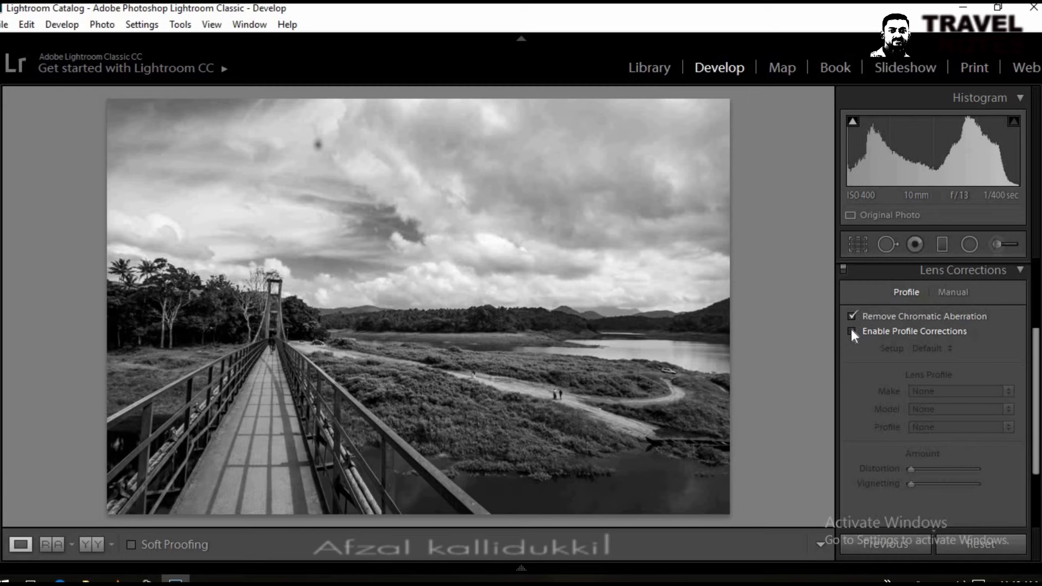
left_click(851, 330)
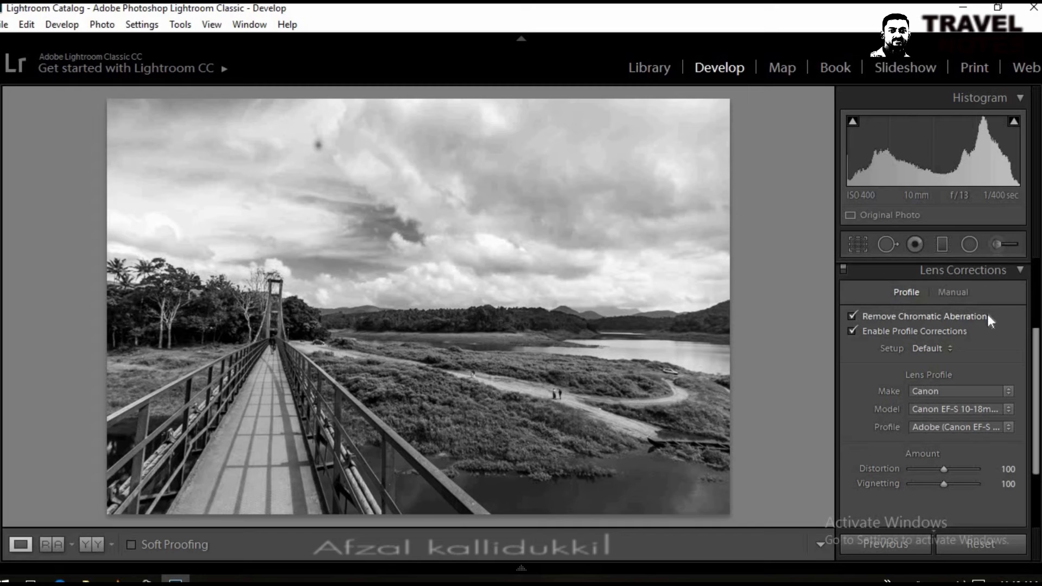
left_click(981, 273)
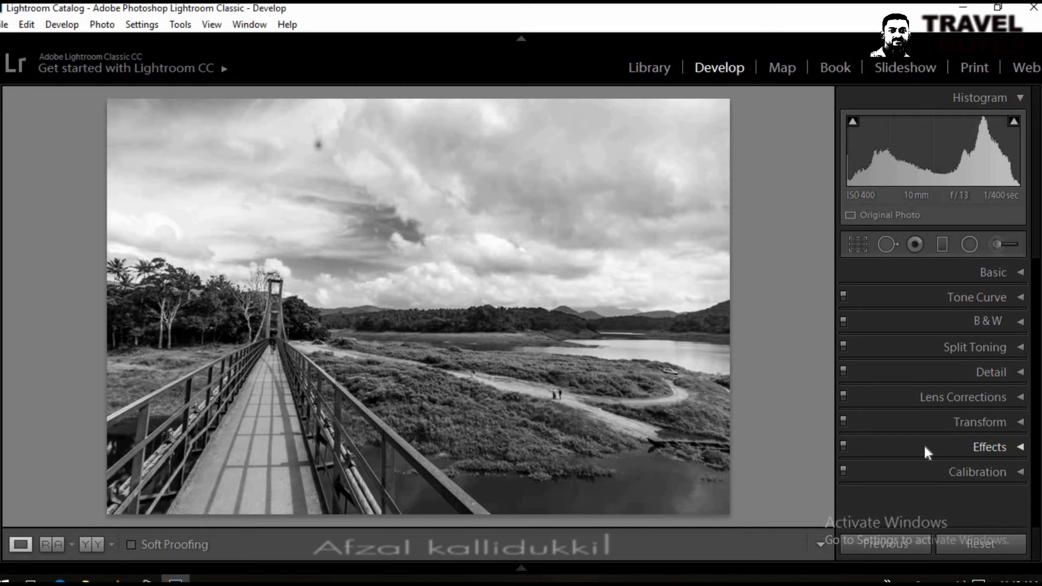
Step: Darken the photo's edges with a Post-Crop Vignetting amount of −17 in the Highlight Priority style
left_click(924, 446)
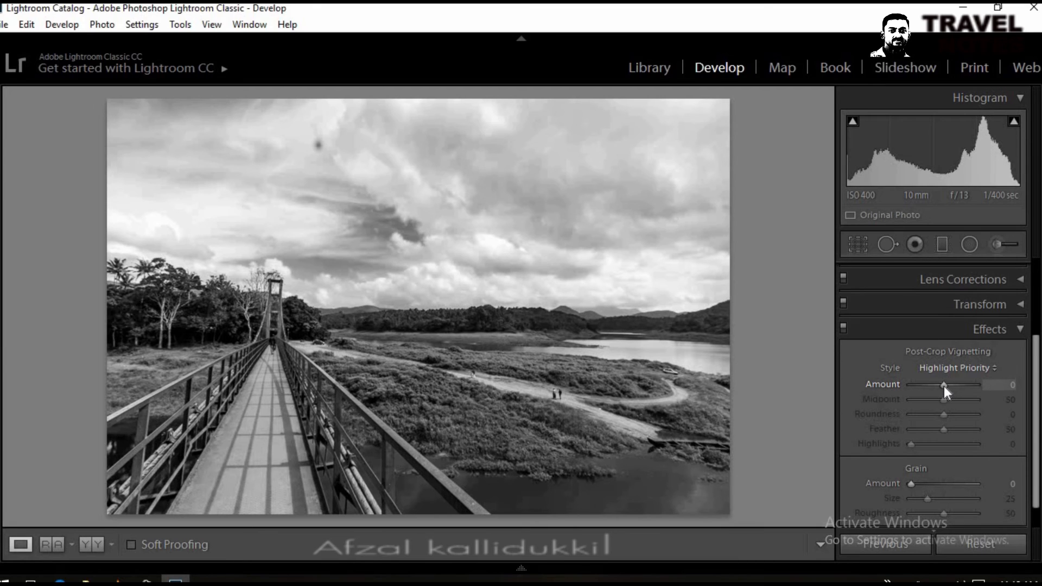
left_click_drag(945, 386, 939, 386)
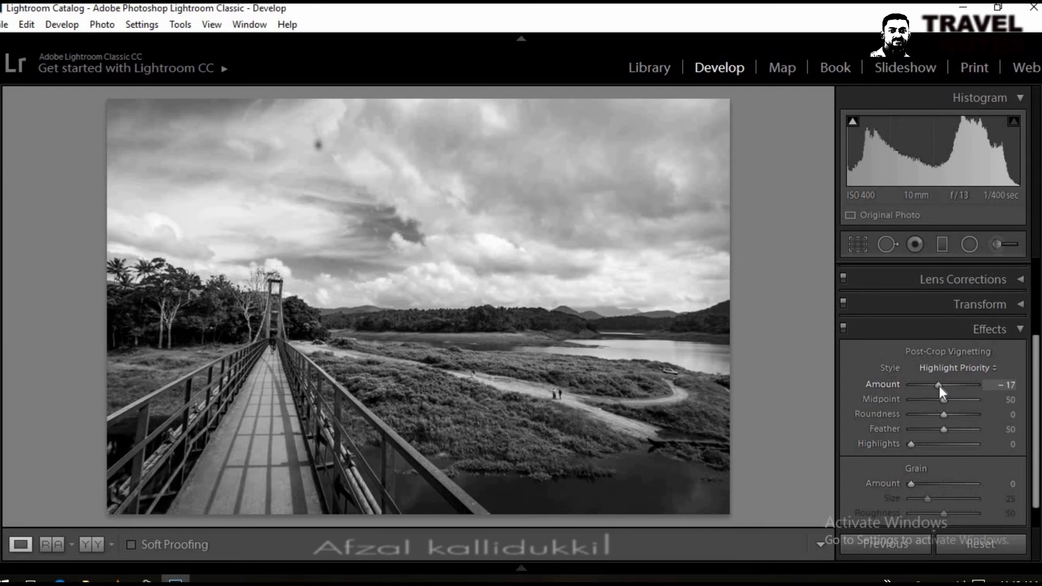
left_click_drag(939, 385, 939, 389)
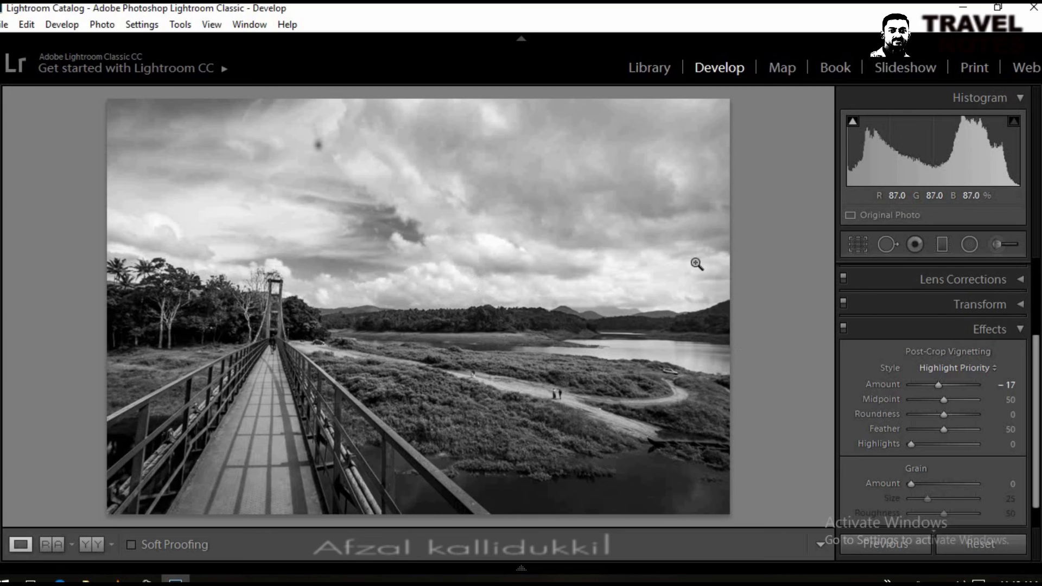
Step: Collapse the effects settings and heal the dark spot in the upper sky using Spot Removal in Heal mode at size 77, feather 56 and opacity 100
left_click(1020, 329)
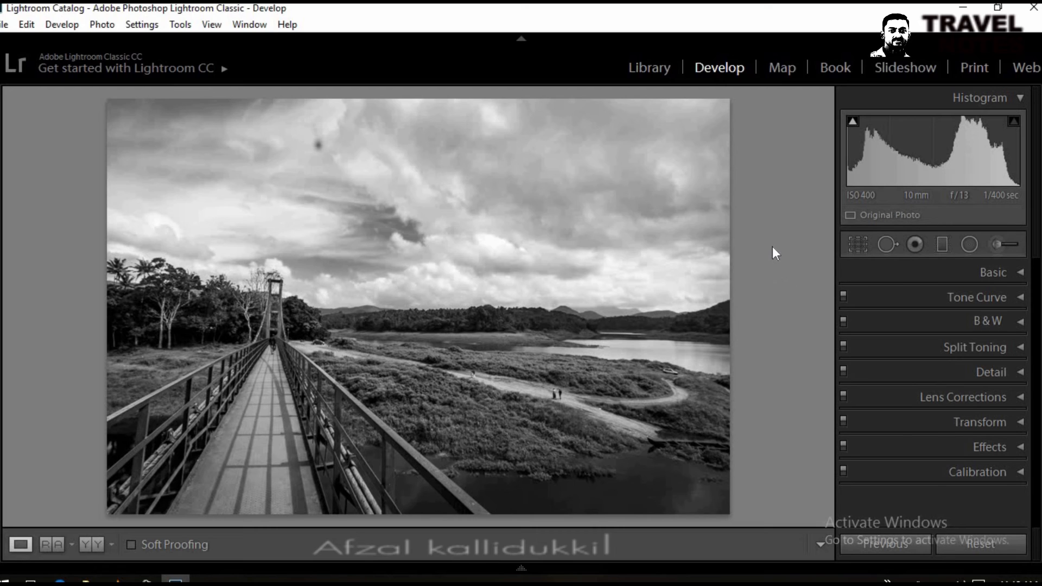
left_click(891, 242)
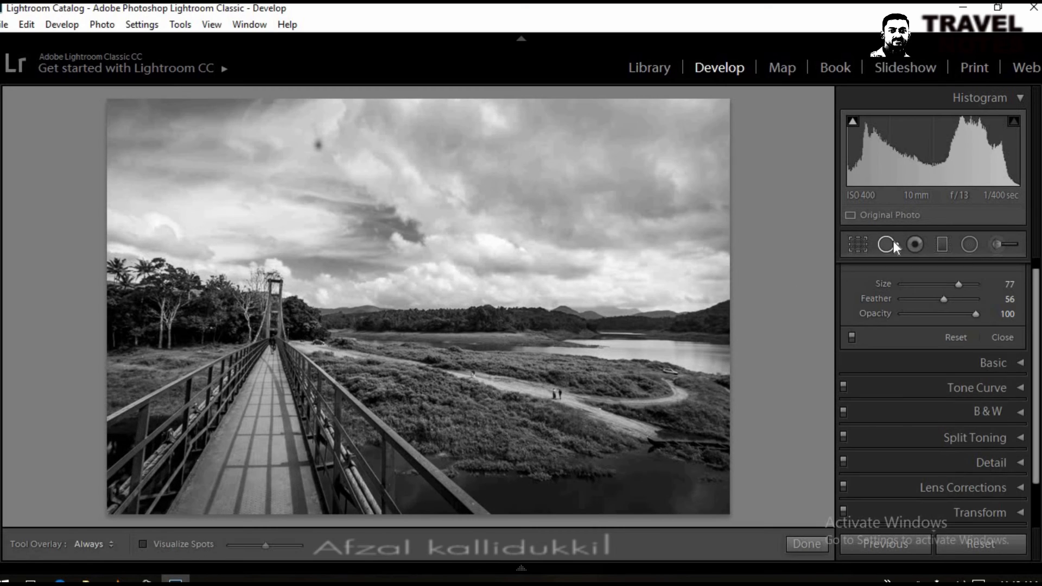
left_click(887, 240)
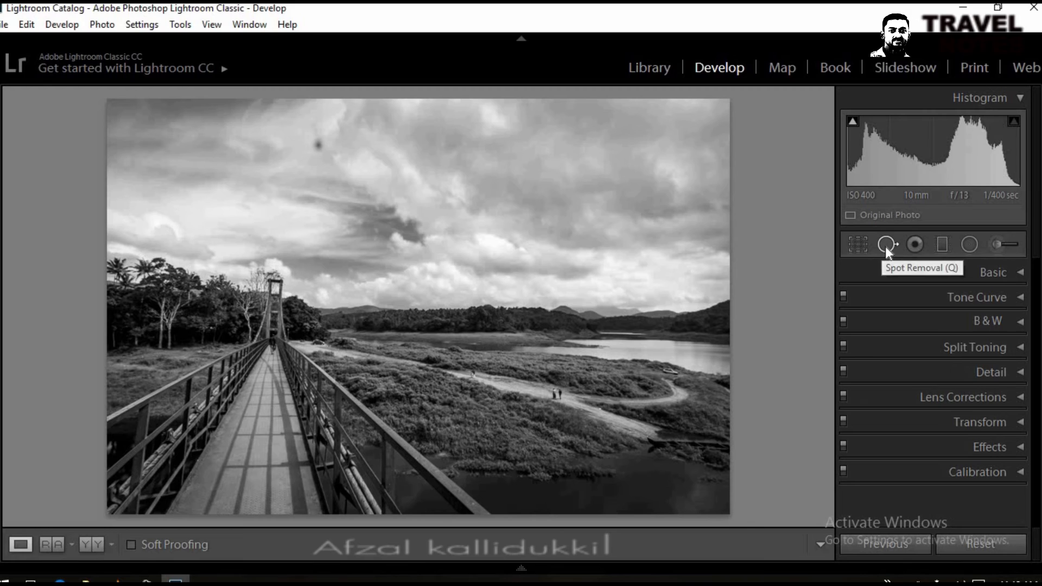
left_click(886, 247)
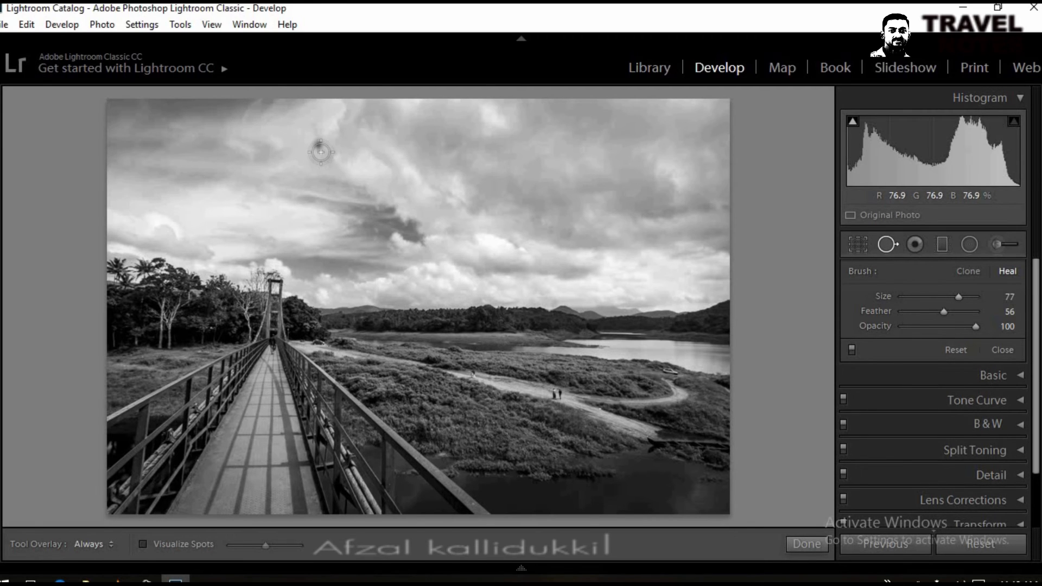
left_click_drag(318, 147, 352, 156)
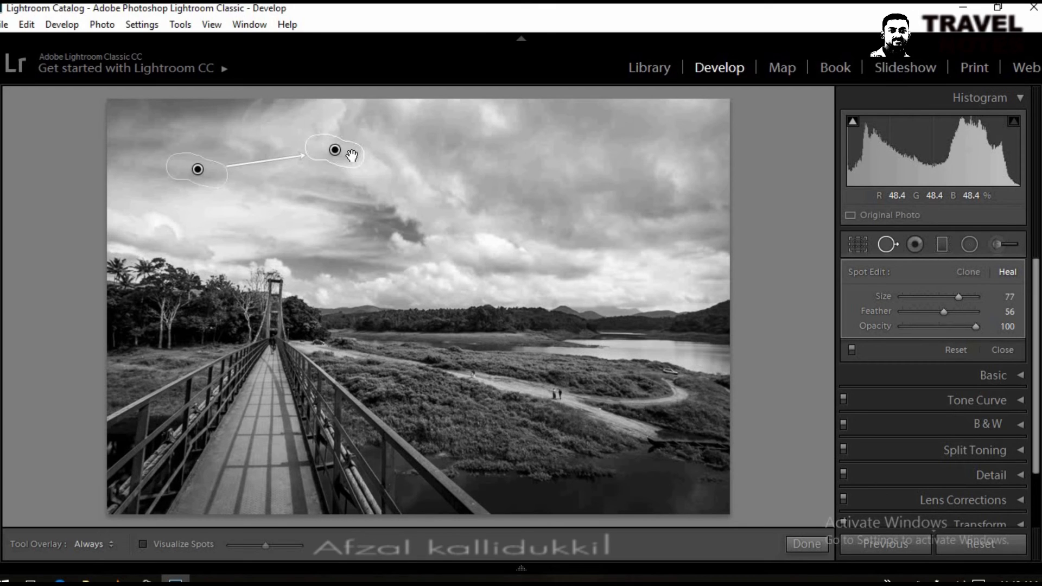
left_click(351, 155)
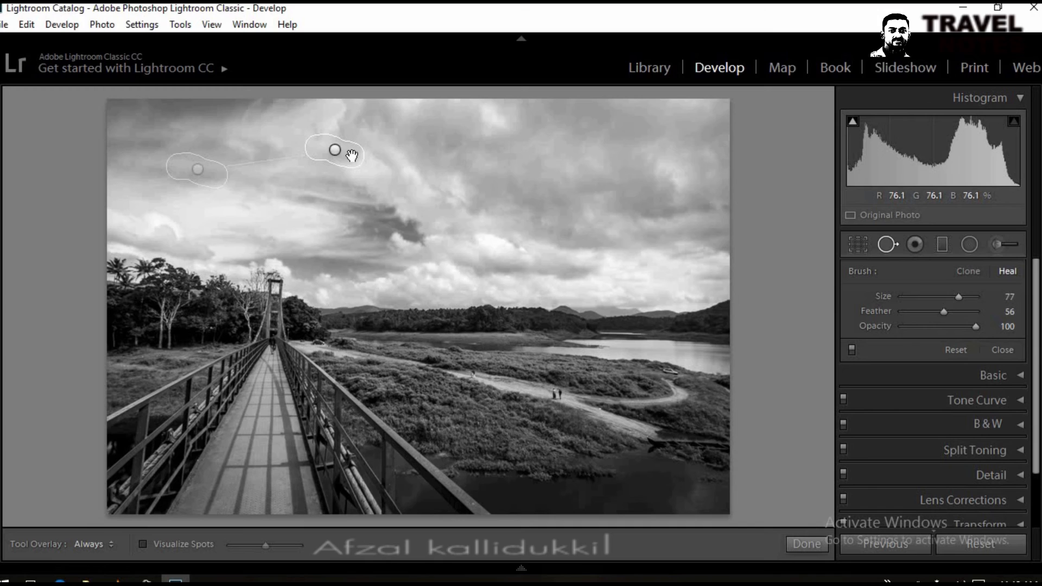
left_click(891, 243)
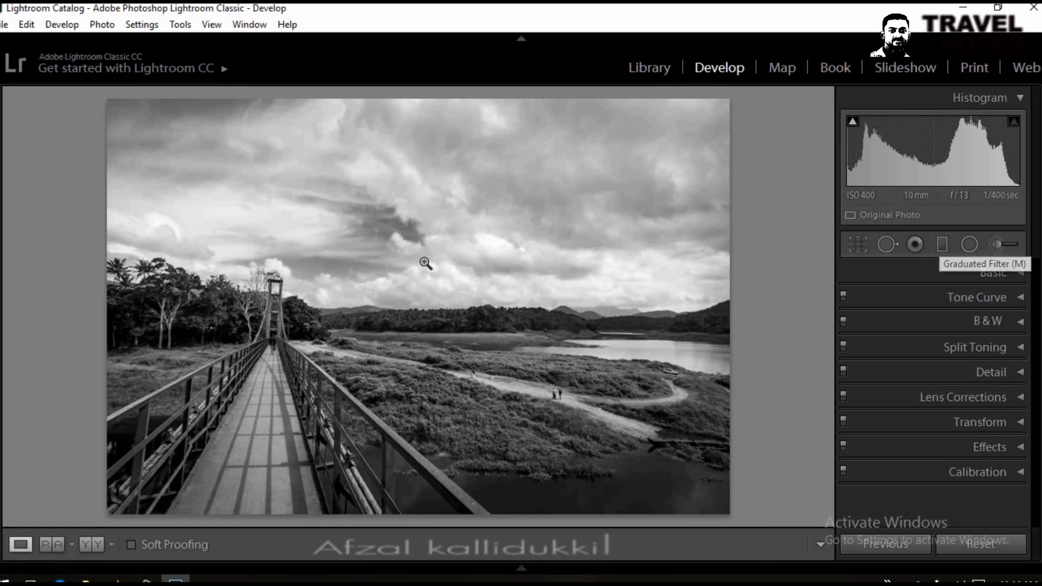
left_click(944, 246)
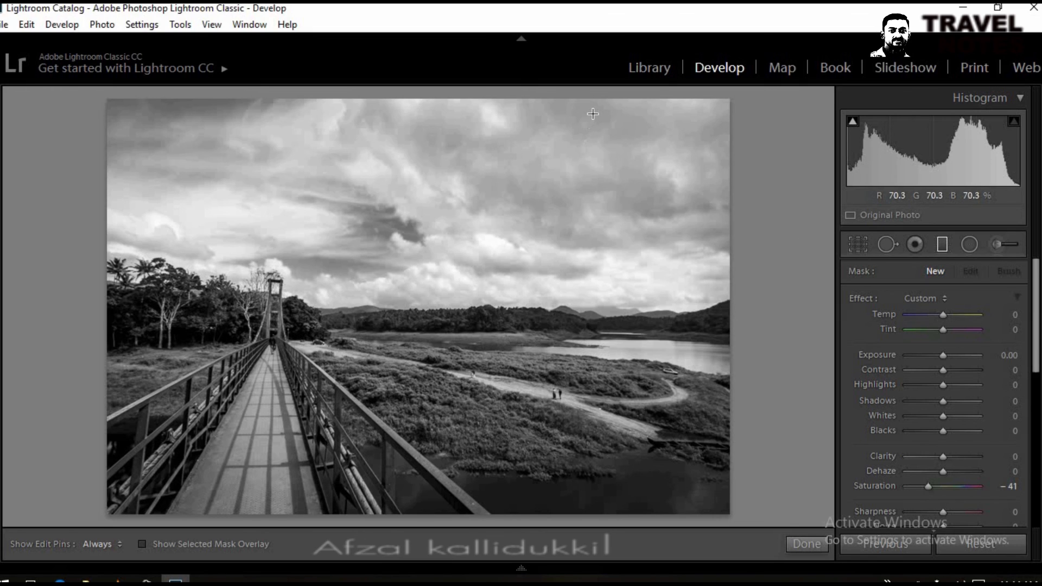
left_click(996, 242)
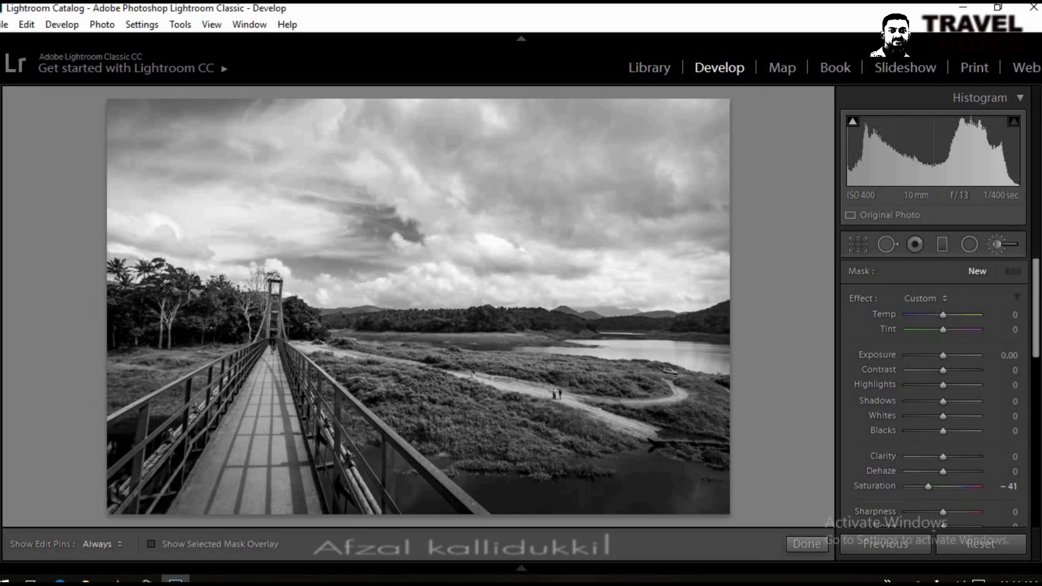
left_click(1020, 245)
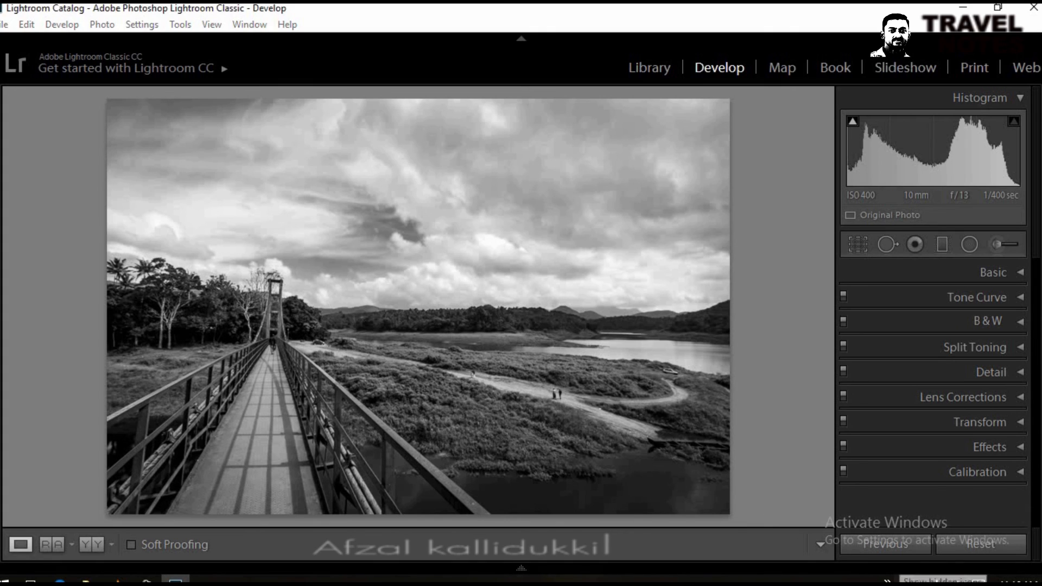
left_click(888, 582)
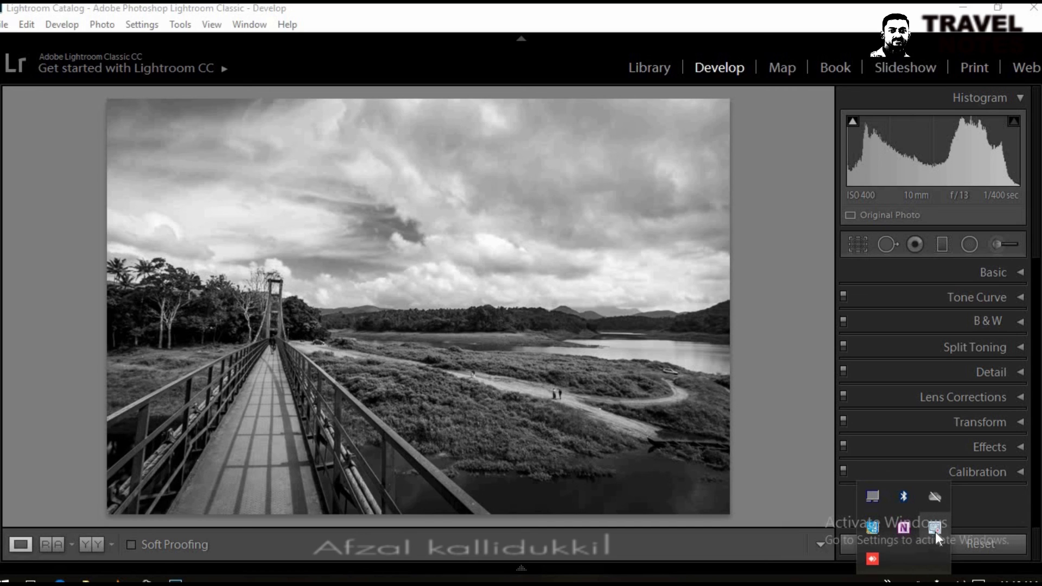